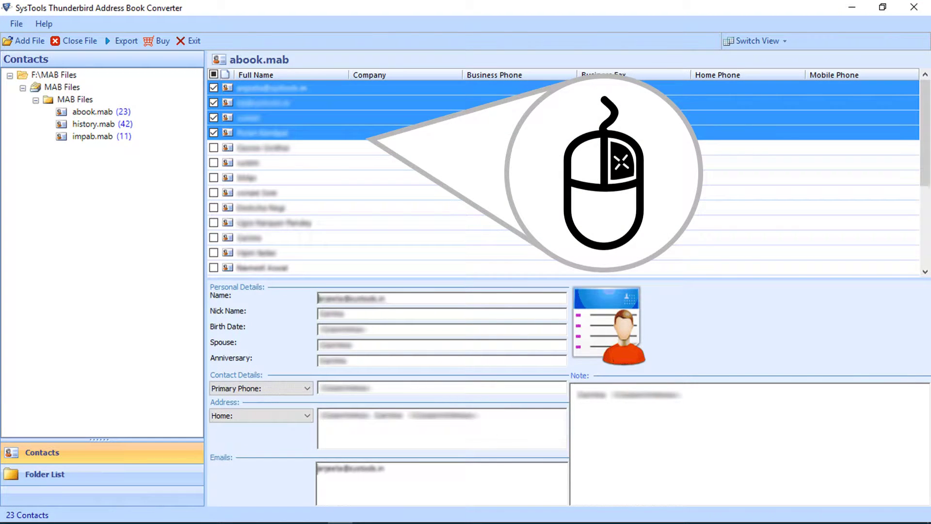
Export the four checked abook.mab contacts via the context menu with PST format.
right_click(292, 132)
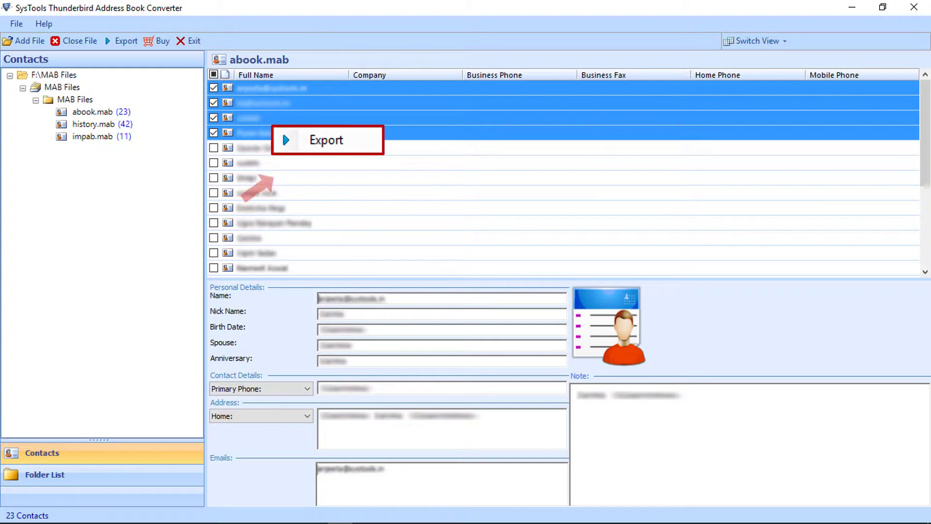
click(298, 138)
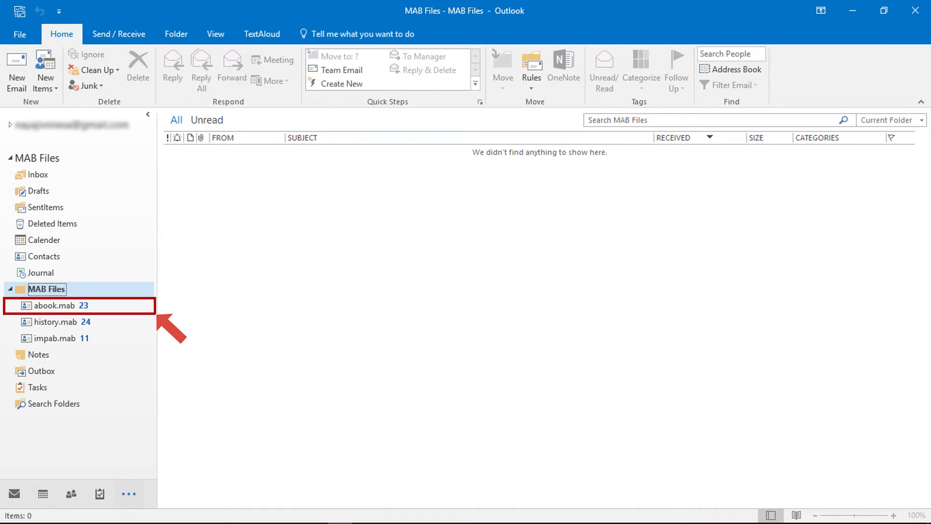
Select the abook.mab folder under MAB Files to show its 23 contacts.
key(Down)
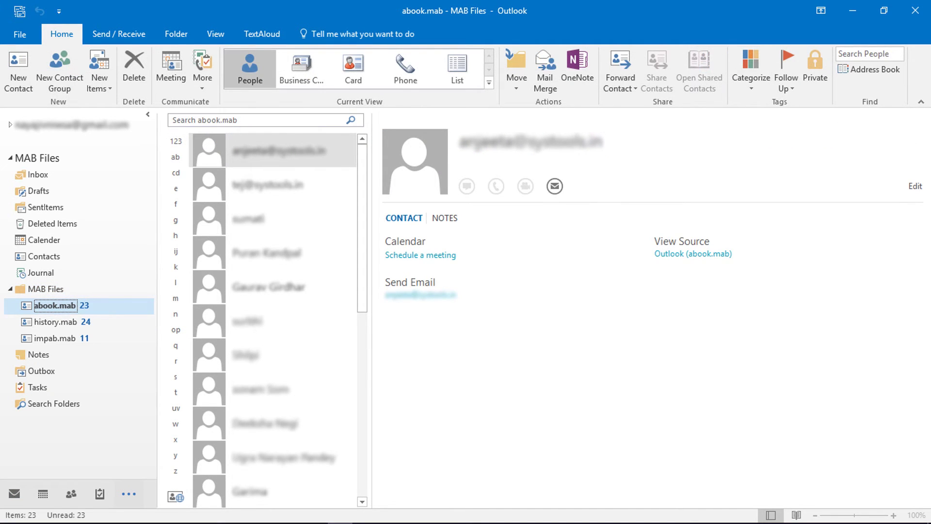